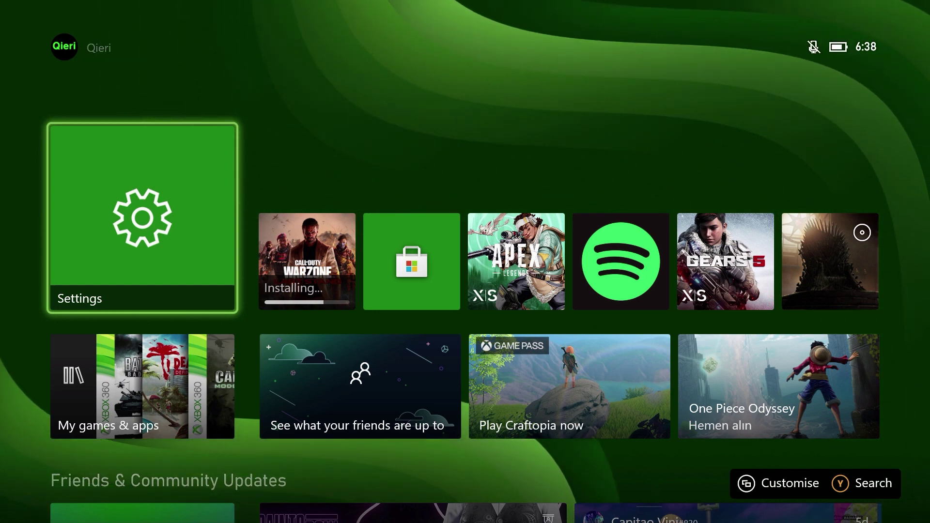
key("Down")
key("Down")
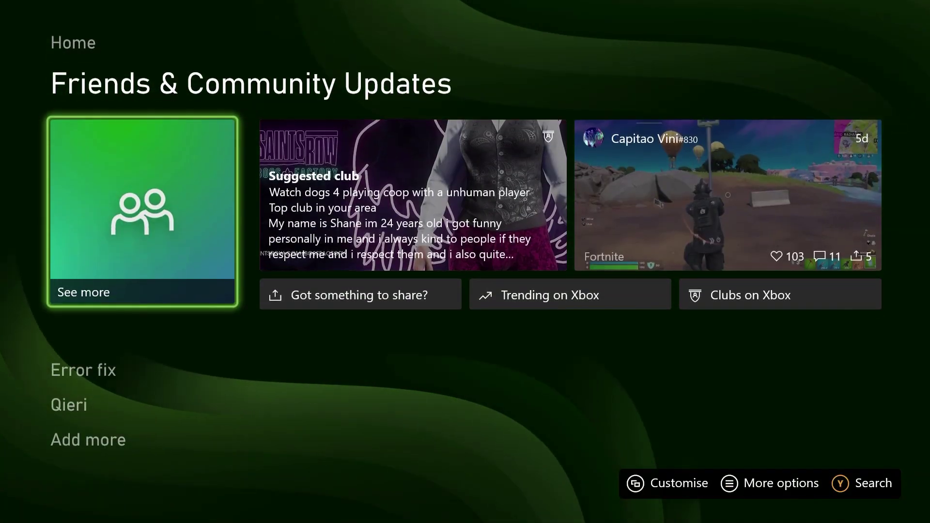
key("Down")
key("Up")
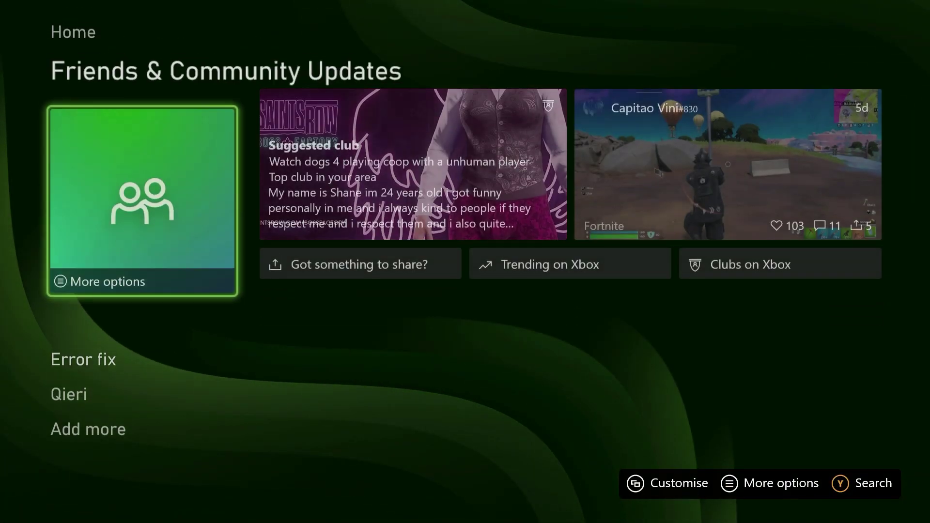
key("Up")
key("Up")
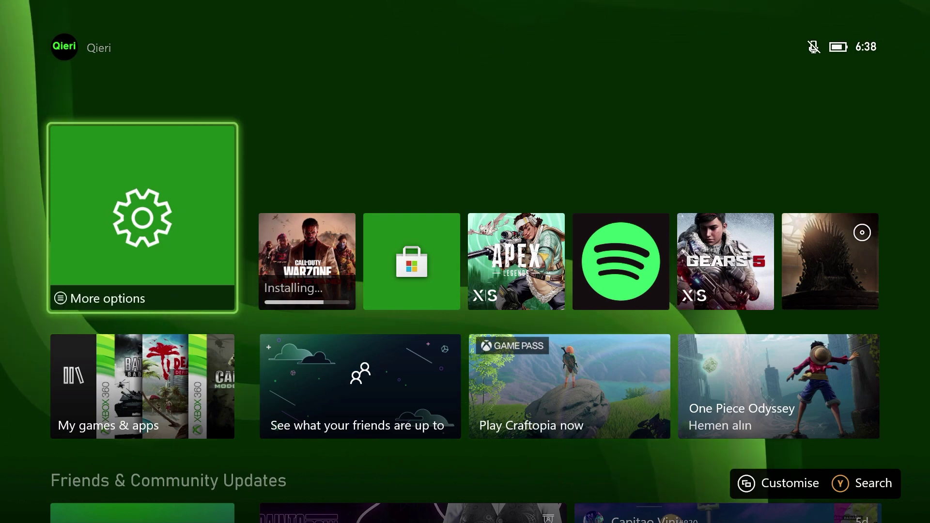
Open the console's Network settings page from the General settings.
key("Return")
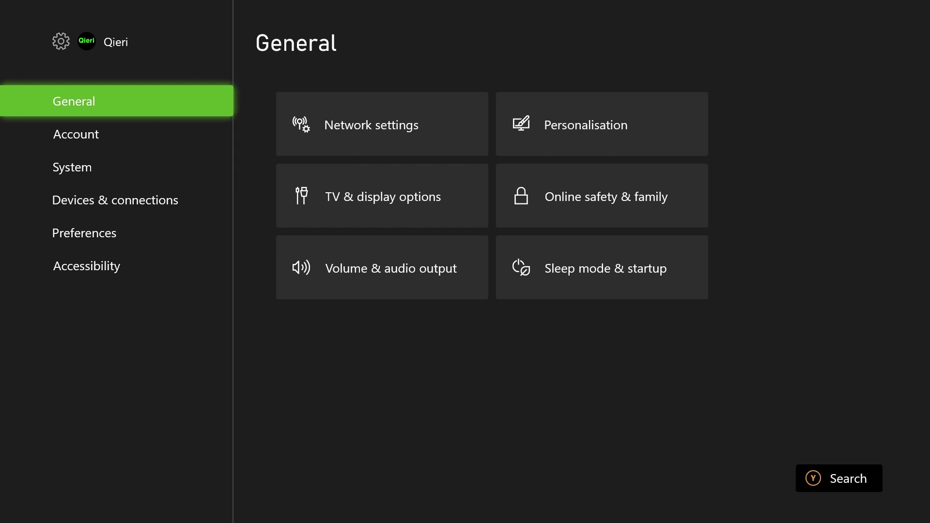
key("Right")
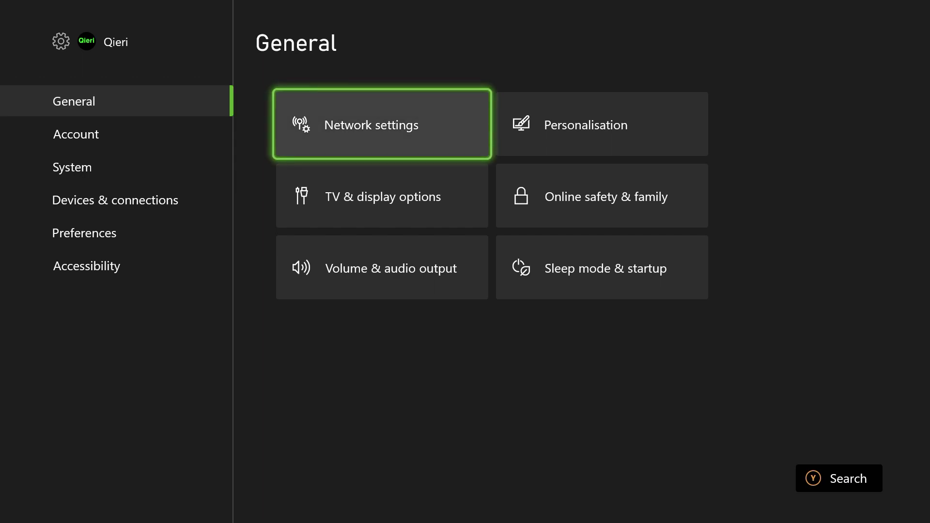
key("Return")
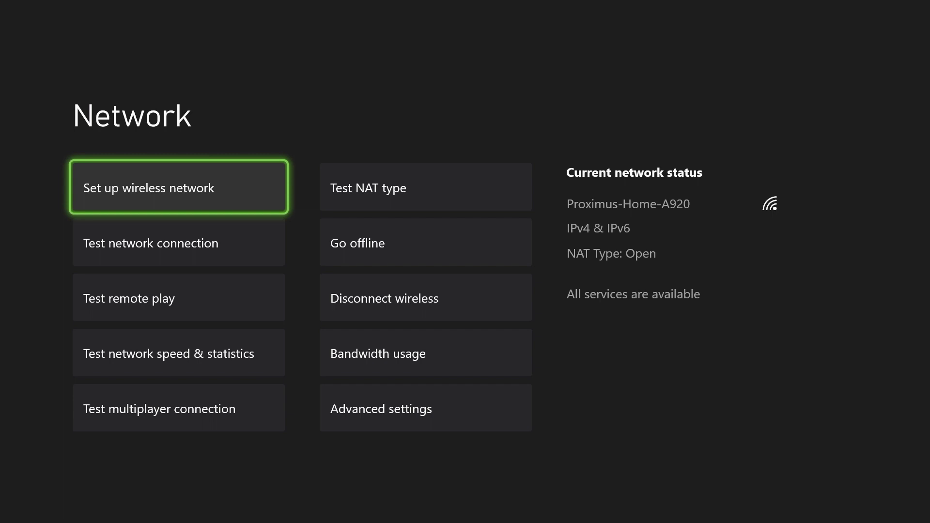
Look through the network page's options, including connection tests, wireless setup, Disconnect wireless, Bandwidth usage and Advanced settings.
key("Right")
key("Down")
key("Down")
key("Down")
key("Down")
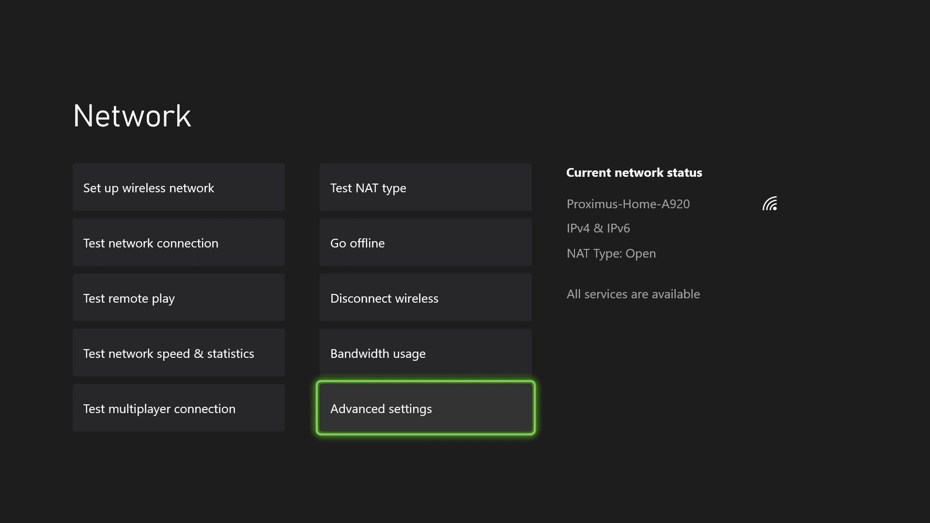
key("Left")
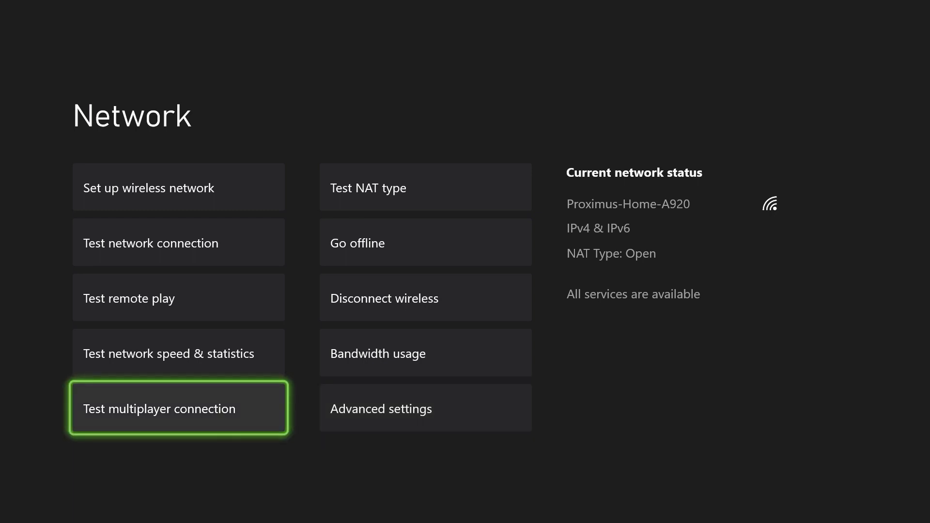
key("Up")
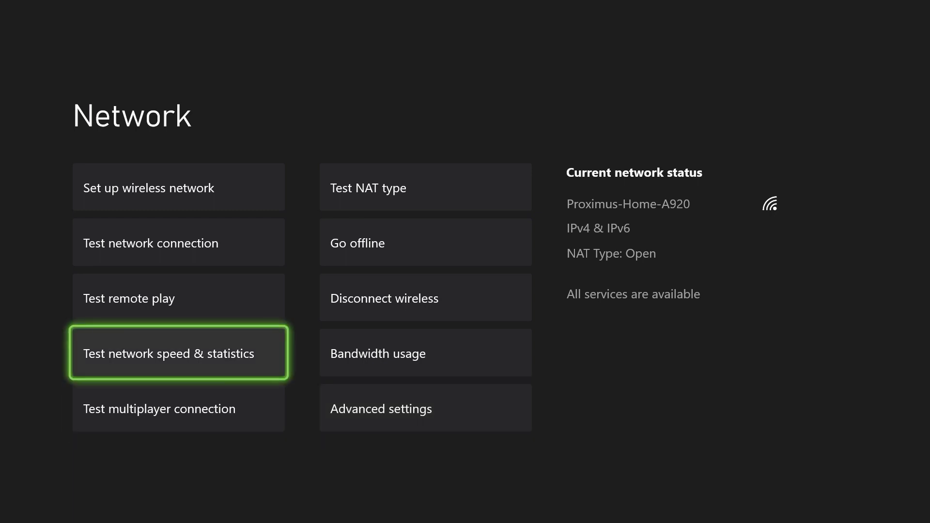
key("Up")
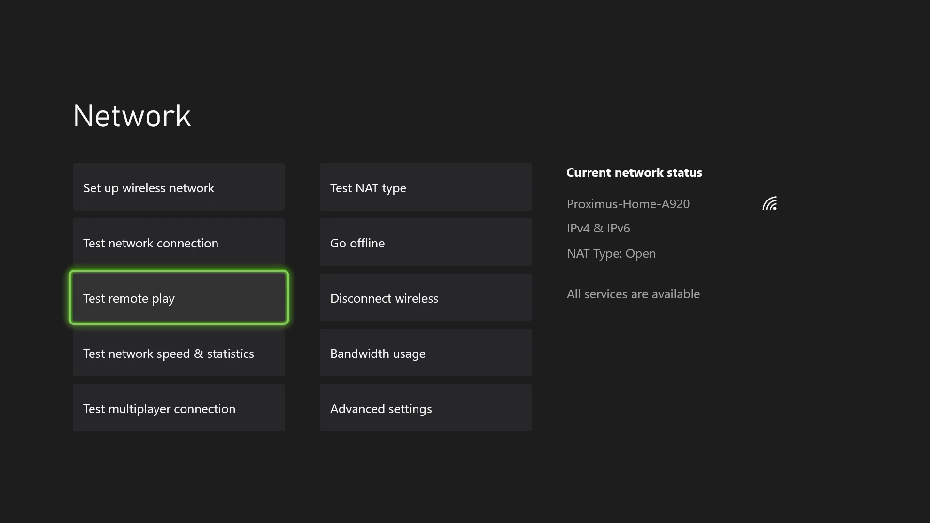
key("Up")
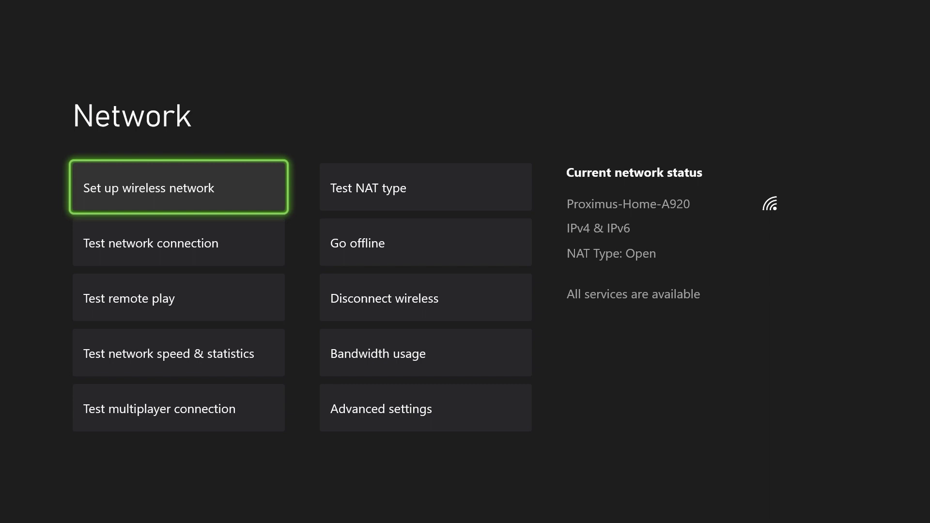
key("Right")
key("Down")
key("Down")
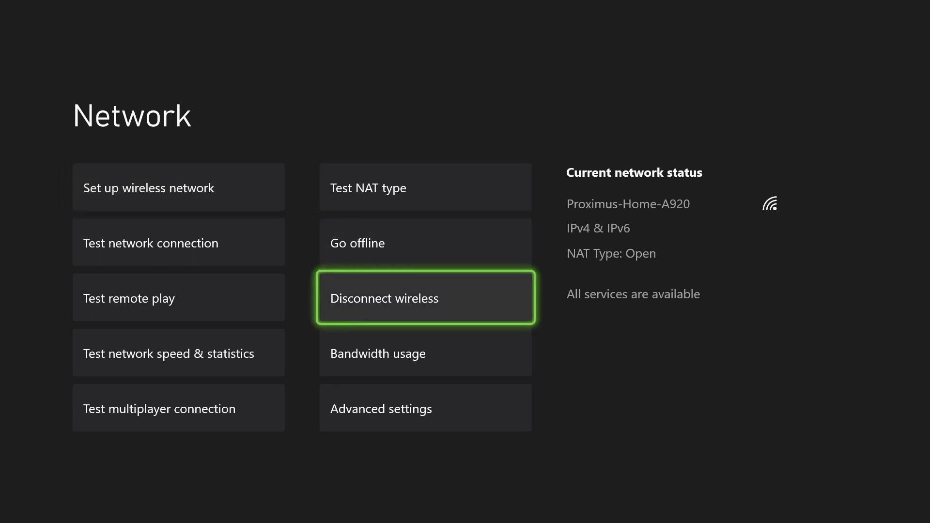
key("Down")
key("Down")
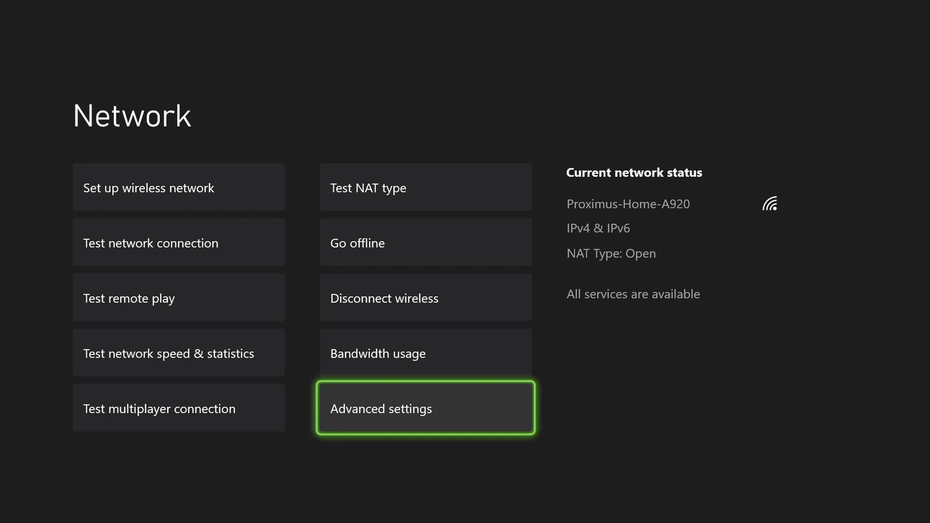
key("Up")
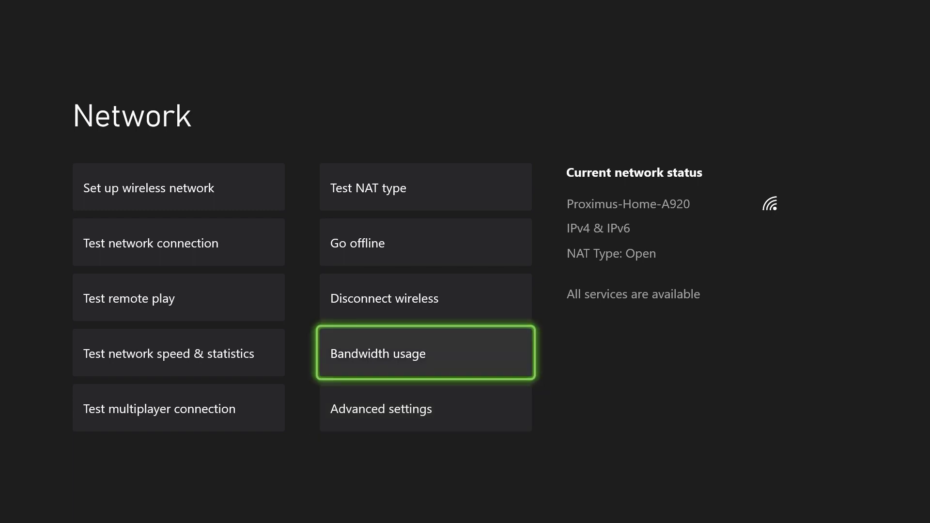
Leave the network page, go to the System settings' storage devices and view the contents of the internal storage.
key("Left")
key("Escape")
key("Left")
key("Down")
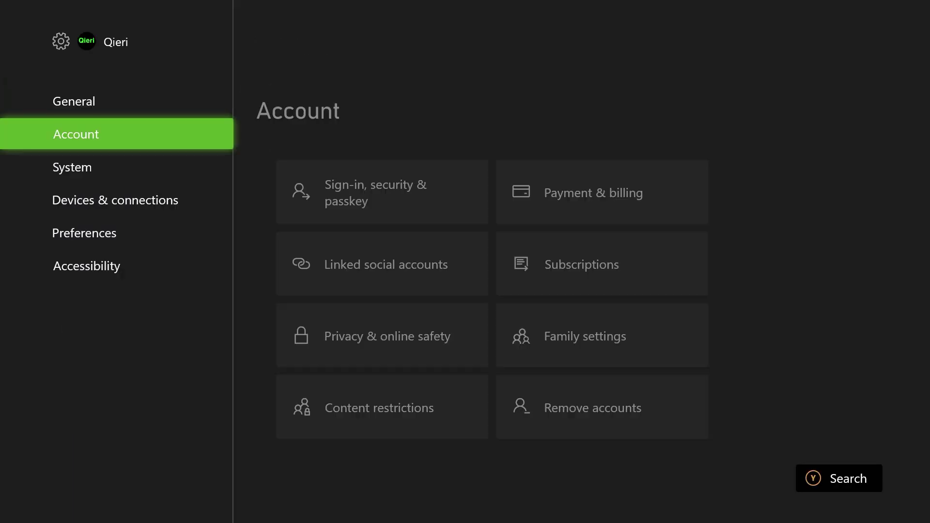
key("Down")
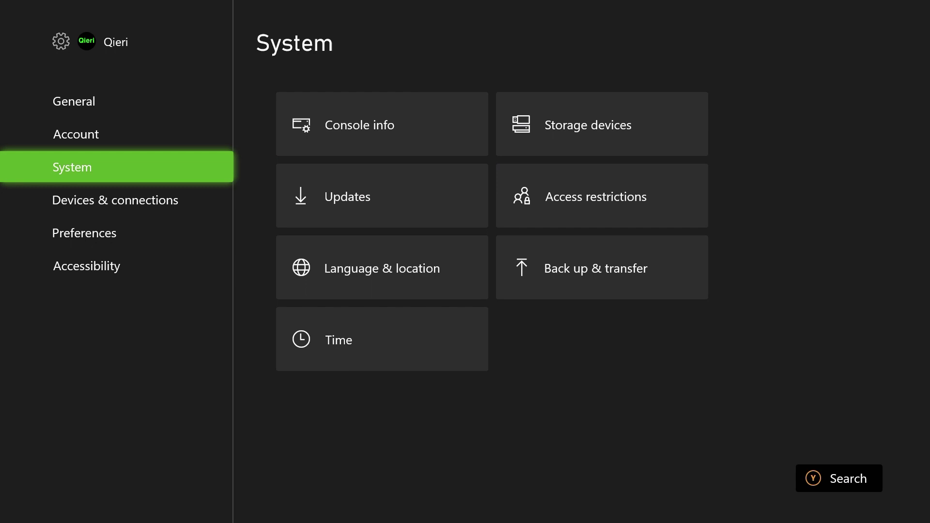
key("Right")
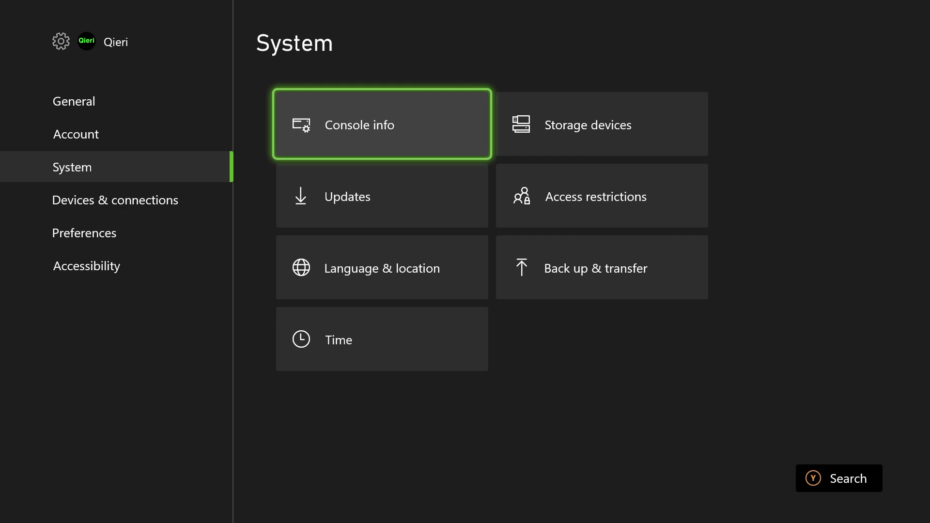
key("Right")
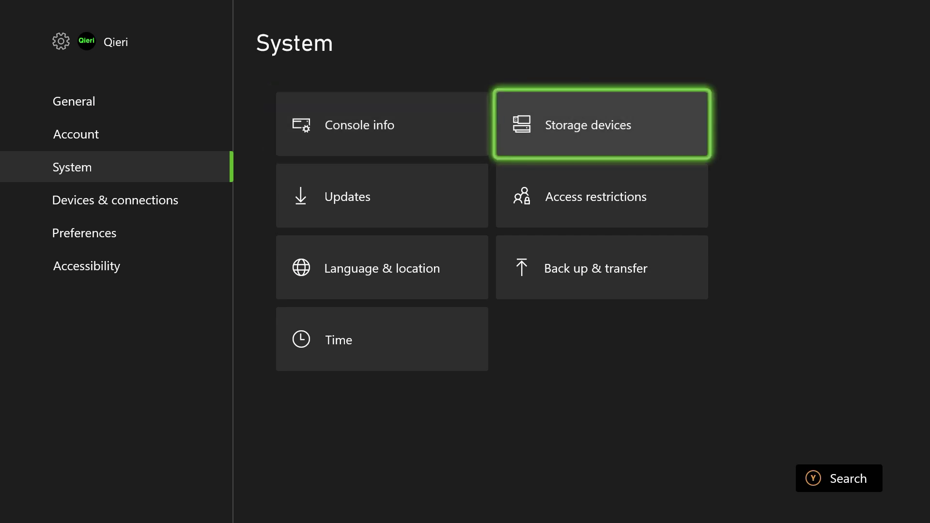
key("Return")
key("Return")
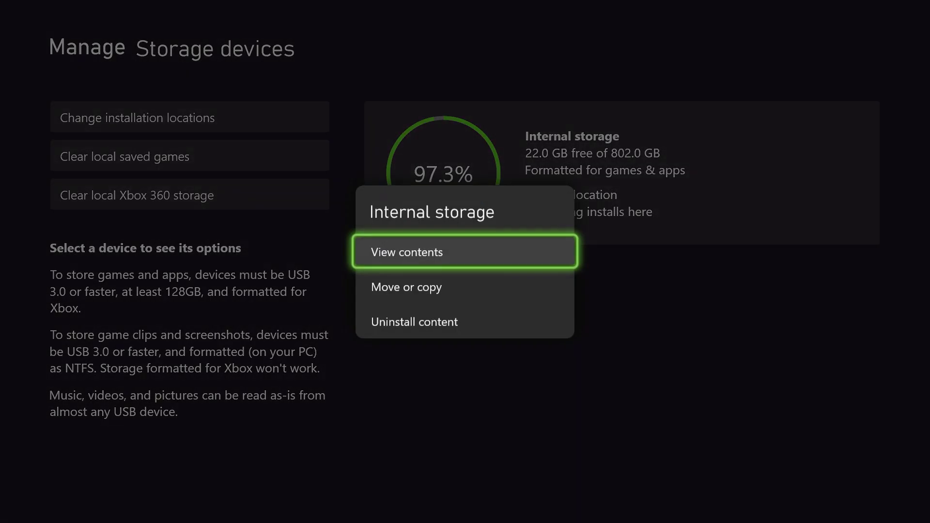
key("Return")
Open the installation queue in the library's Manage section and cancel all installations.
key("Down")
key("Down")
key("Down")
key("Down")
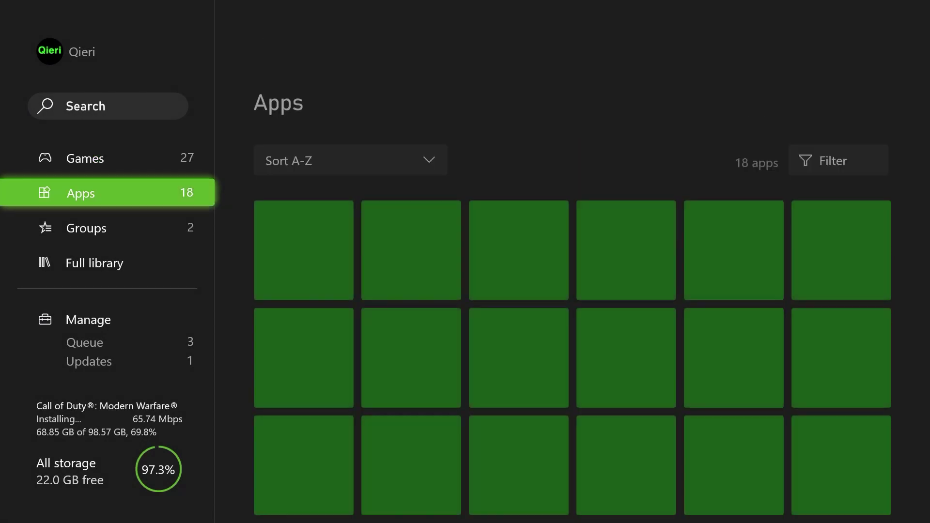
key("Right")
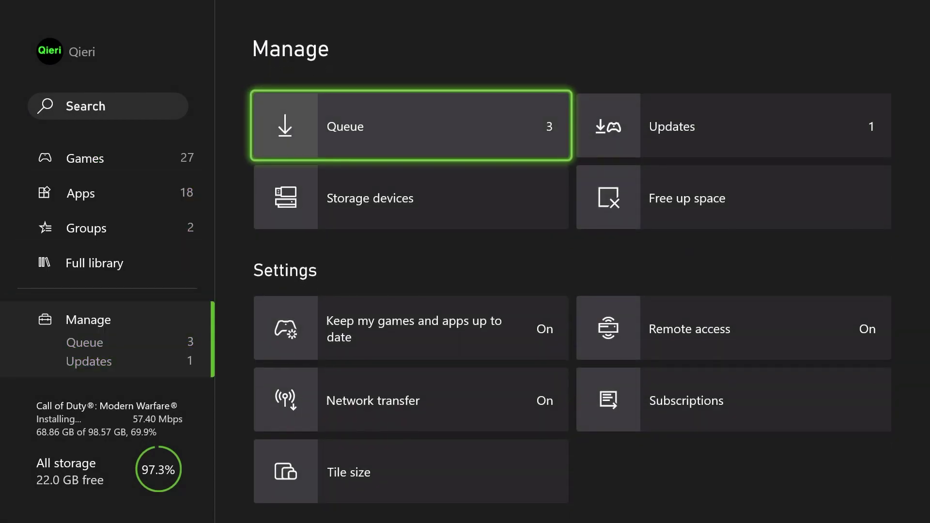
key("Return")
key("Right")
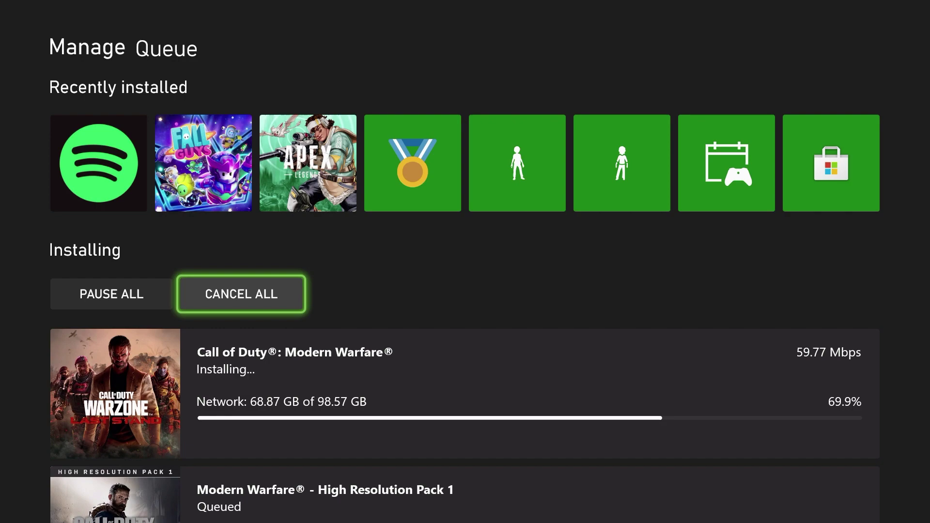
key("Return")
key("Return")
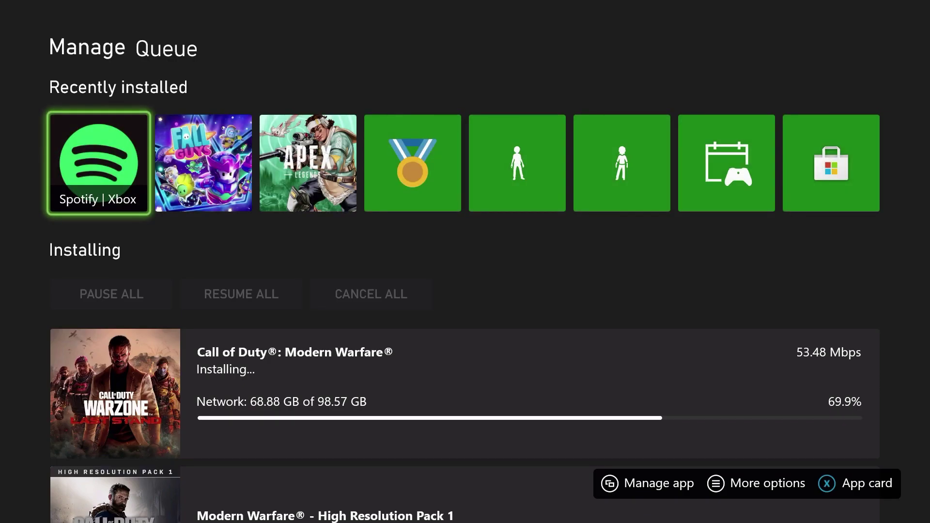
Leave the queue and show the list of installed games in the library.
key("Escape")
key("Left")
key("Up")
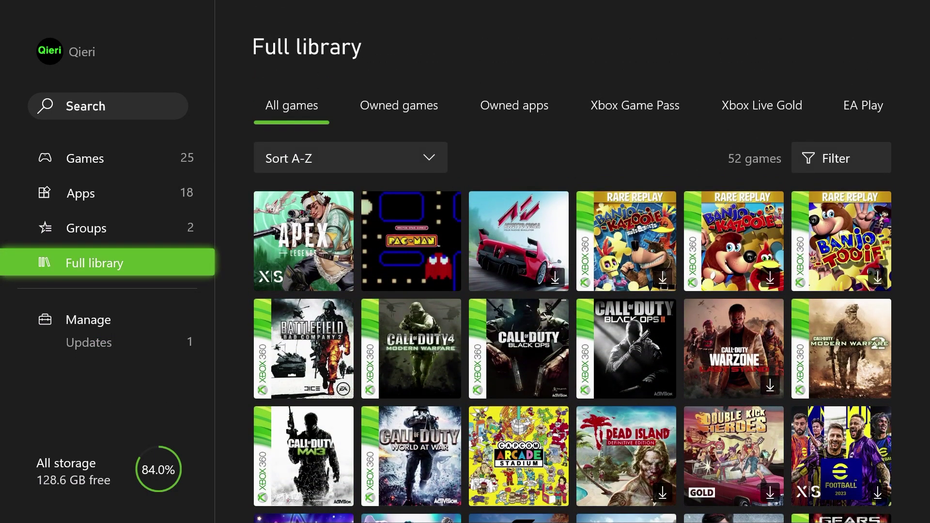
key("Up")
key("Up")
key("Up")
Find Gears 5 among the installed games and open its Manage game and add-ons page.
key("Right")
key("Right")
key("Right")
key("Down")
key("Left")
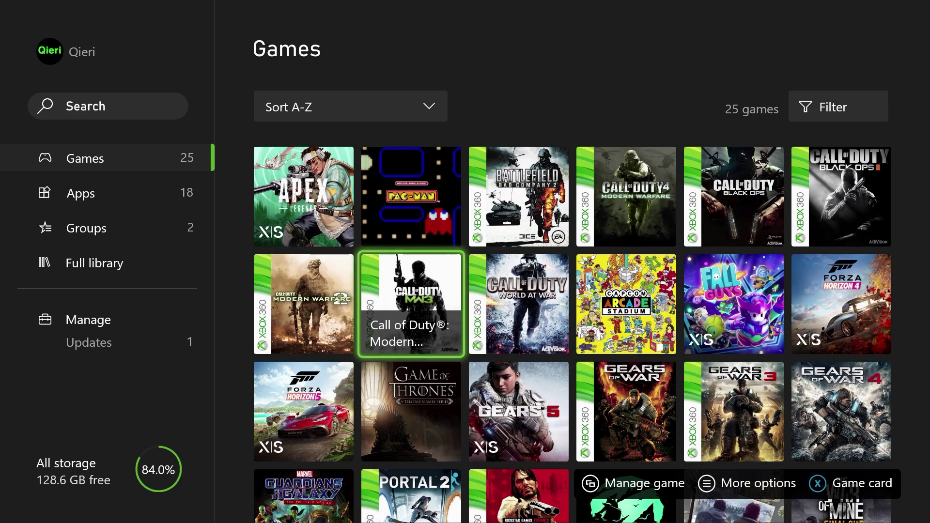
key("Down")
key("Down")
key("Right")
key("Up")
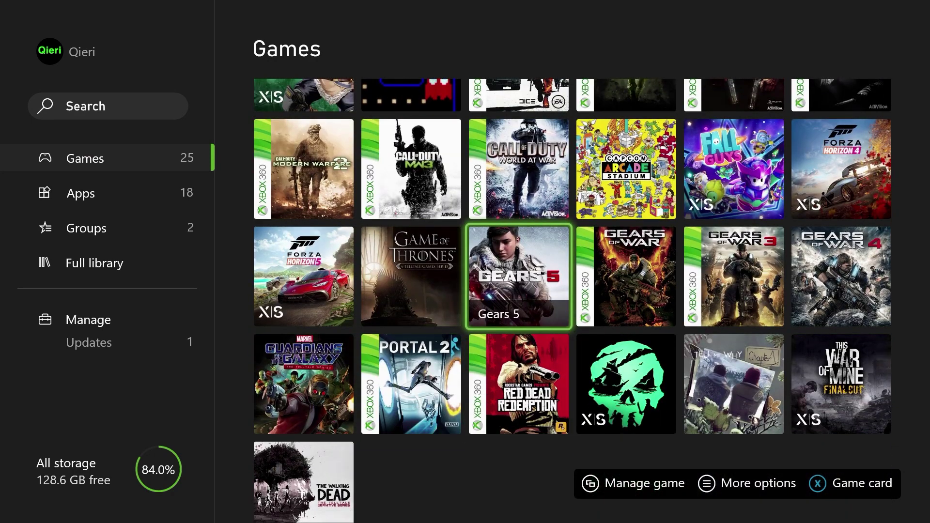
key("Menu")
key("Down")
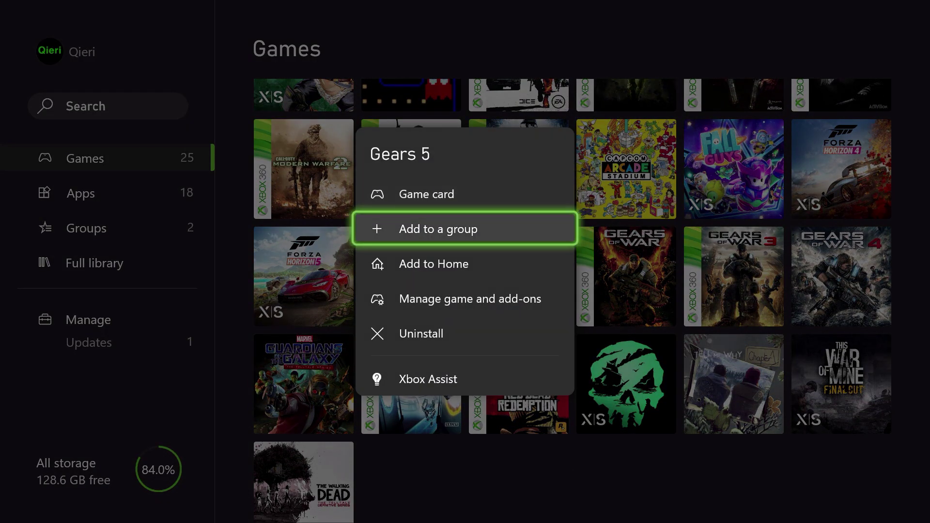
key("Down")
key("Down")
key("Return")
Bring up the deletion prompt for the profile's saved data in Gears 5, cancel it and return to the game's management page.
key("Down")
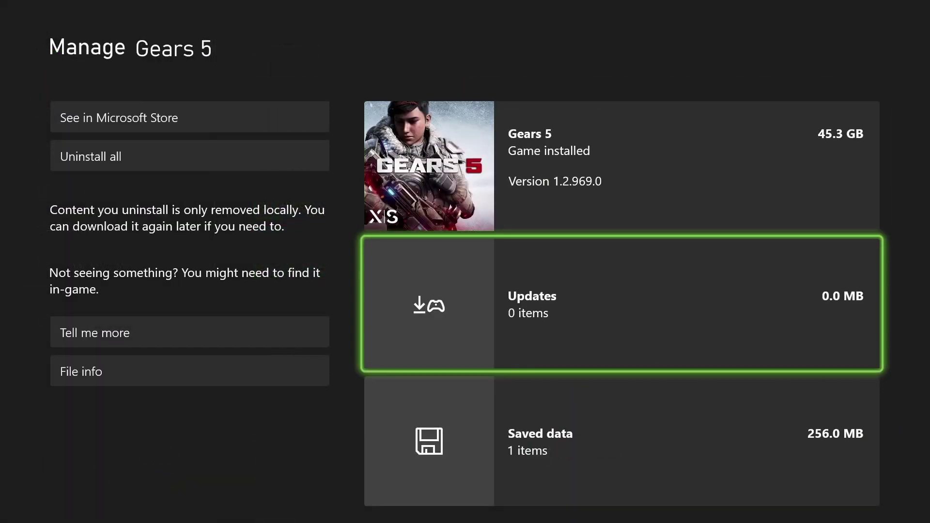
key("Down")
key("Up")
key("Down")
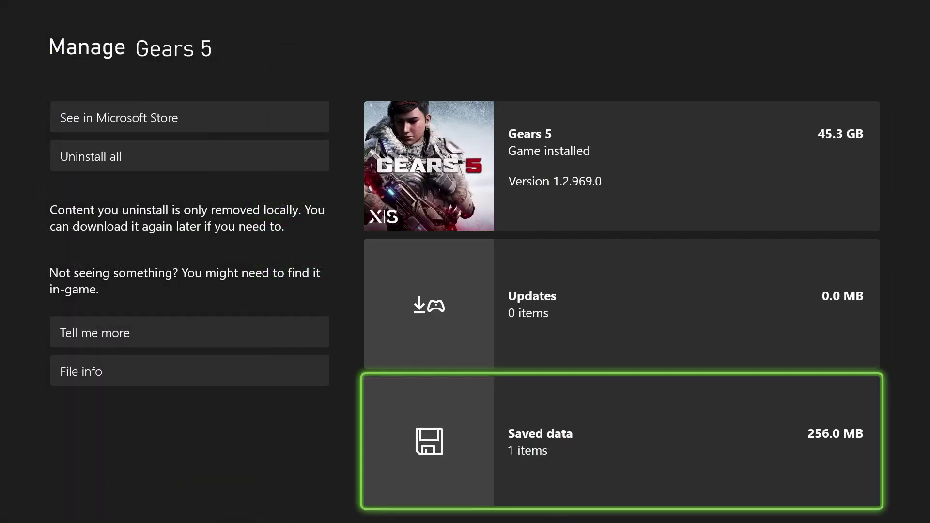
key("Return")
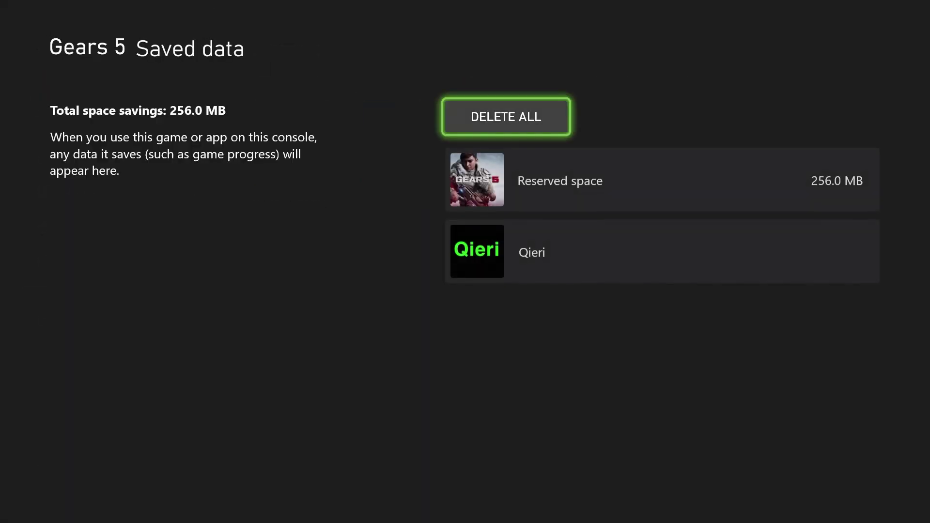
key("Down")
key("Down")
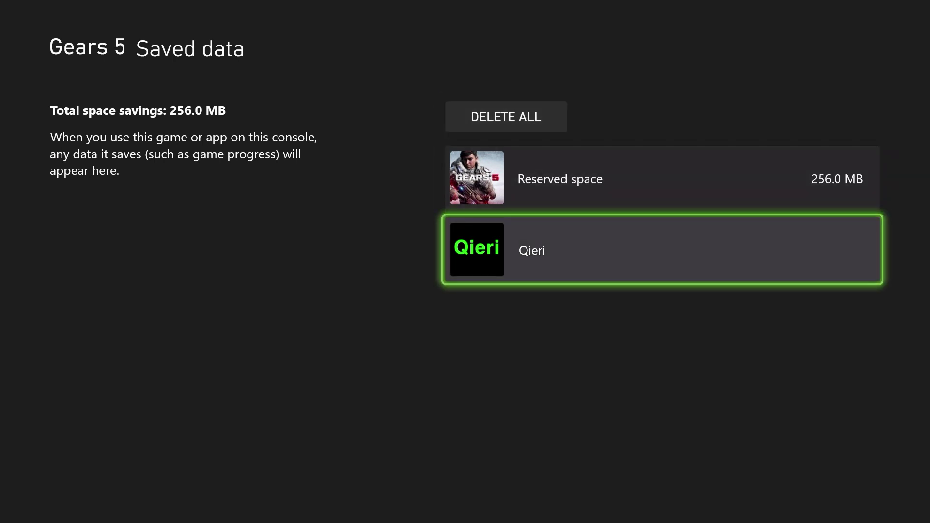
key("Return")
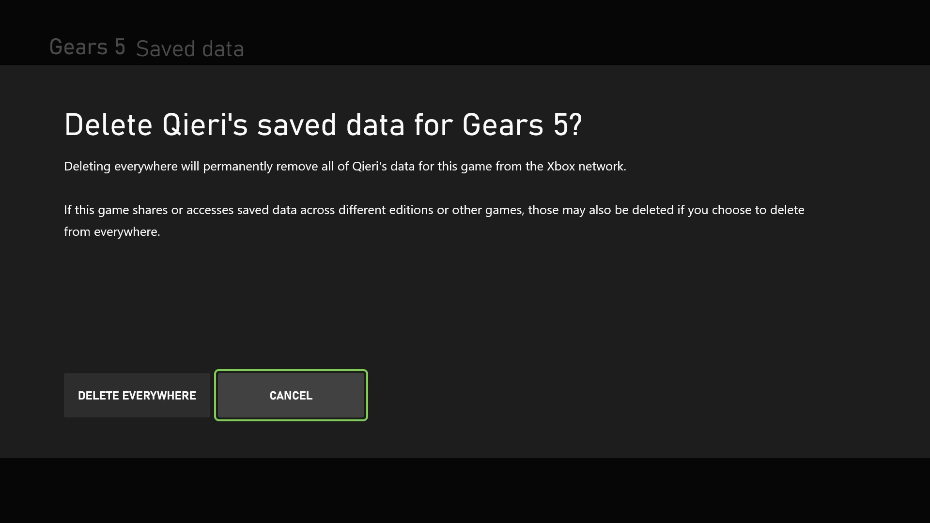
key("Return")
key("Escape")
key("Down")
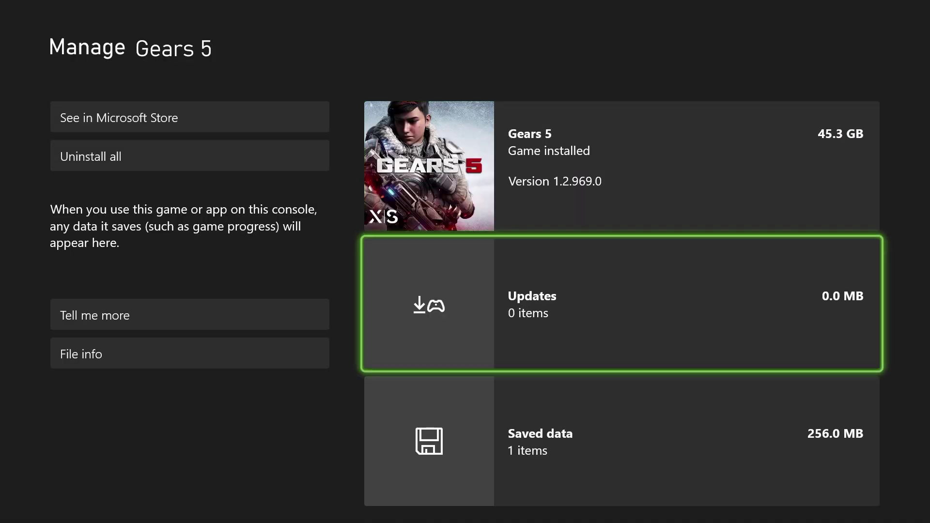
key("Down")
key("Up")
key("Down")
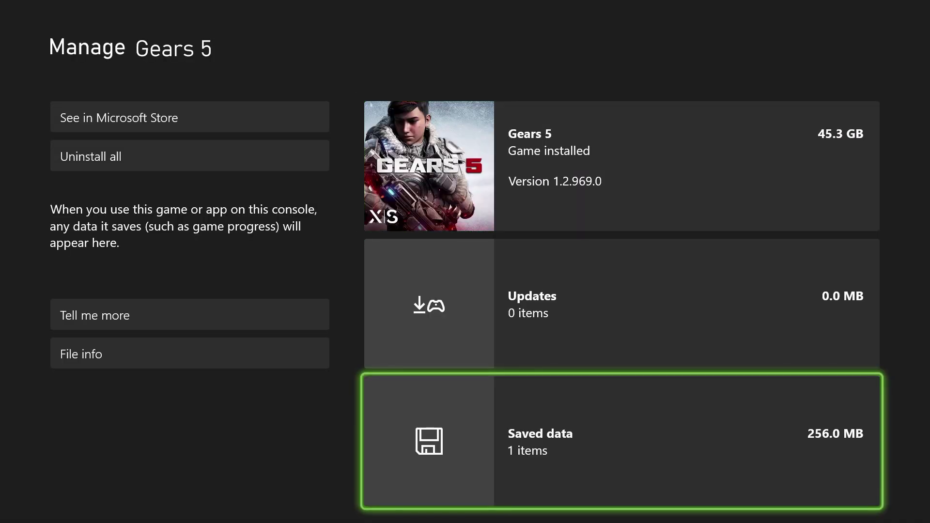
key("Up")
key("Up")
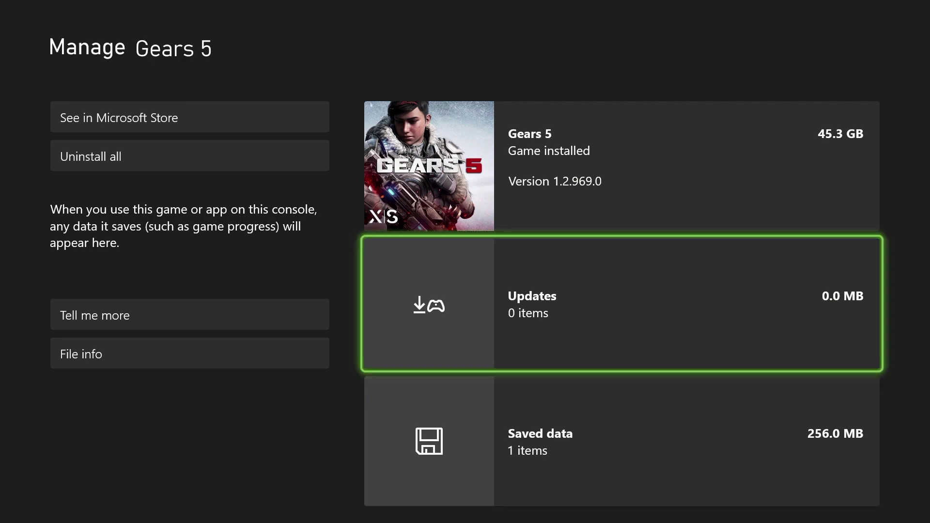
Leave the Gears 5 management page and return to the list of installed games.
key("Escape")
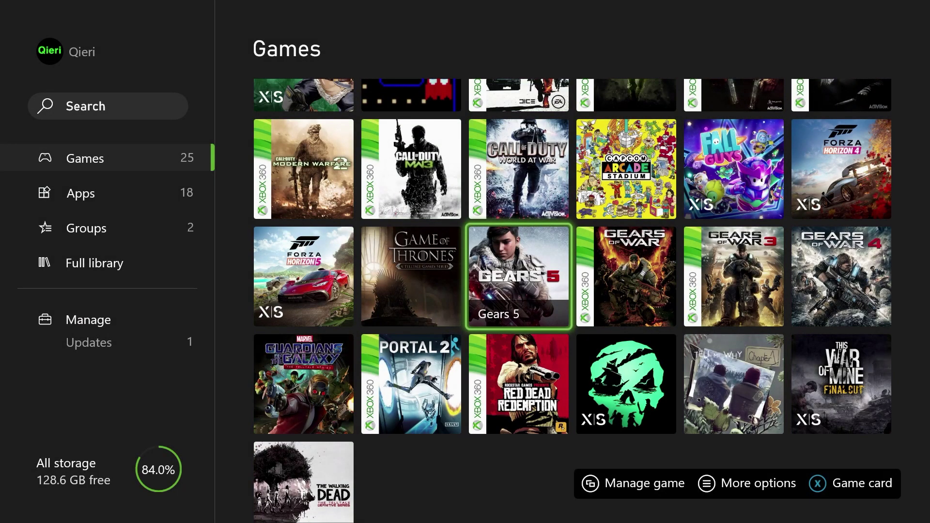
key("Up")
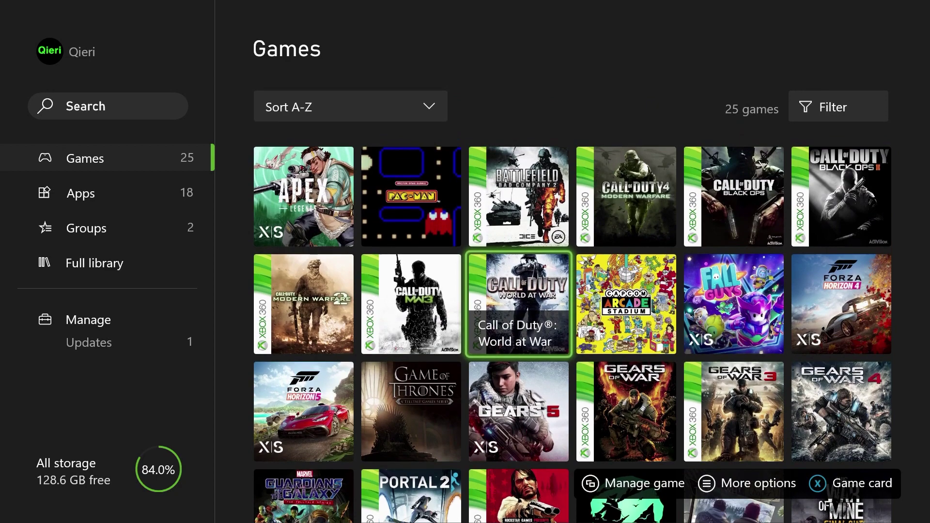
key("Up")
key("Right")
key("Down")
key("Down")
key("Down")
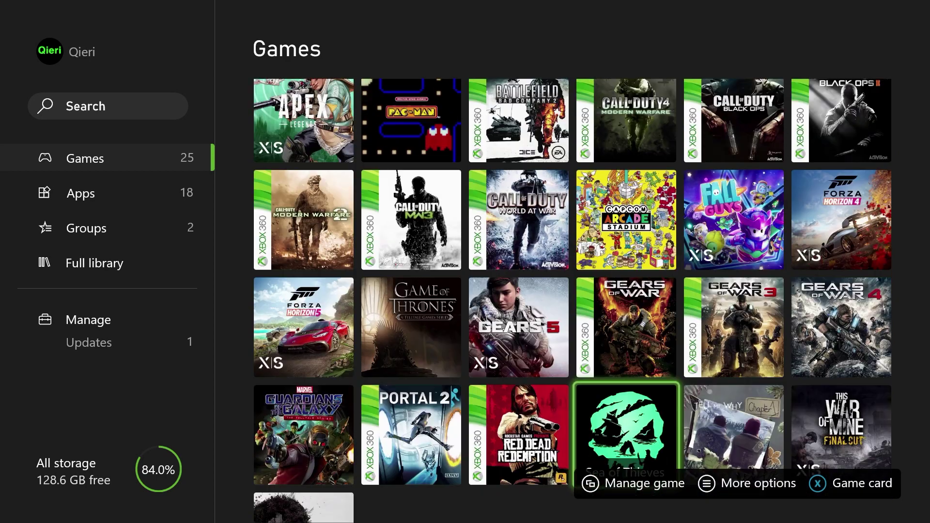
key("Up")
key("Up")
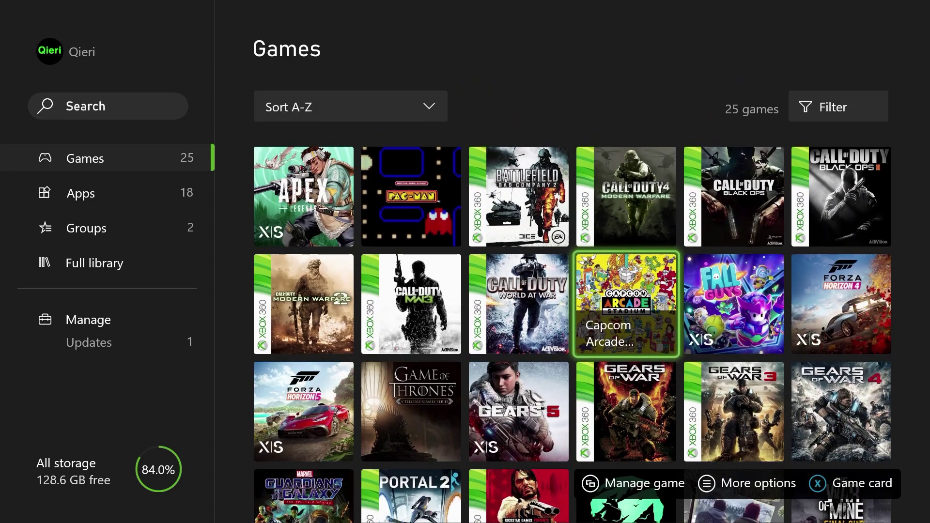
key("Left")
key("Down")
key("Right")
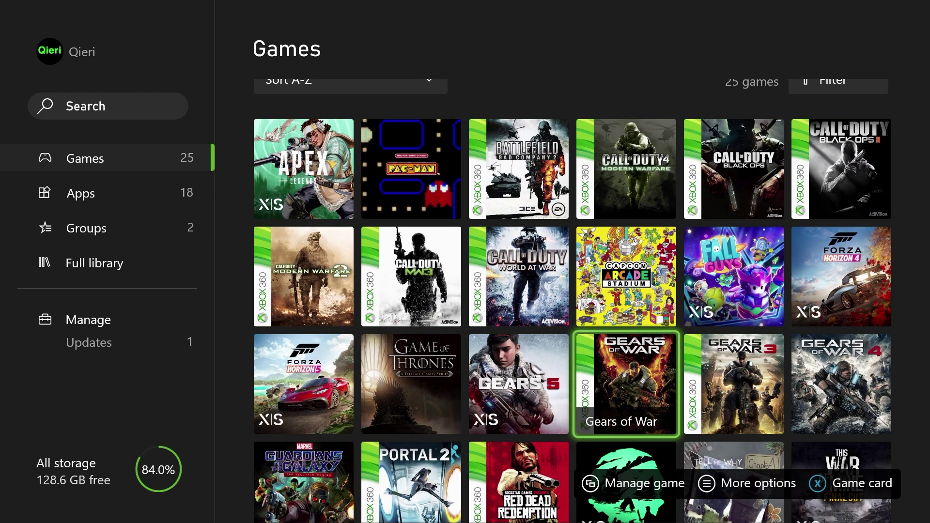
key("Right")
key("Up")
key("Left")
key("Left")
key("Left")
key("Left")
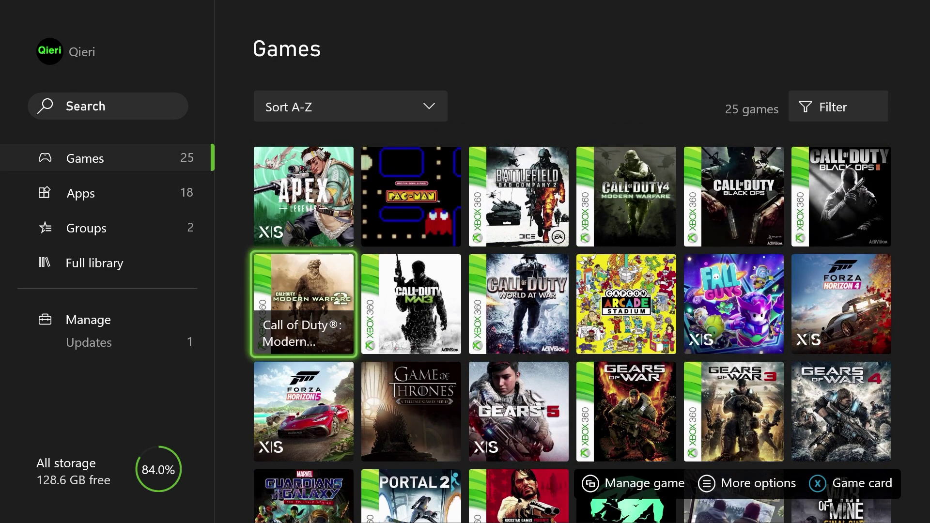
key("Up")
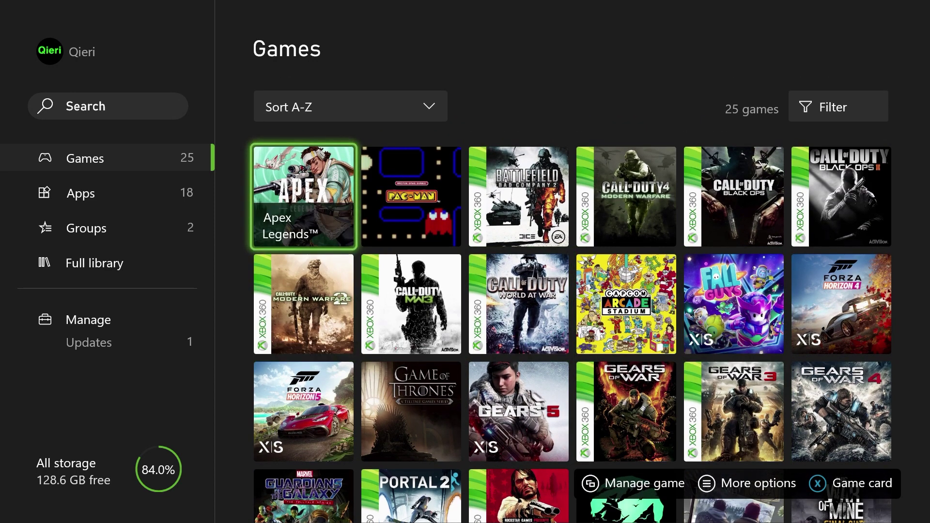
key("Right")
key("Right")
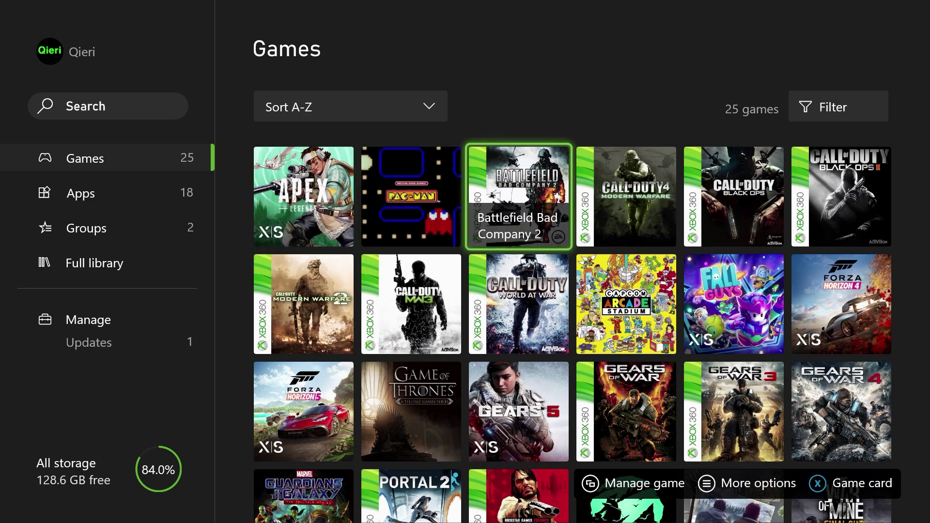
key("Right")
key("Right")
key("Right")
key("Down")
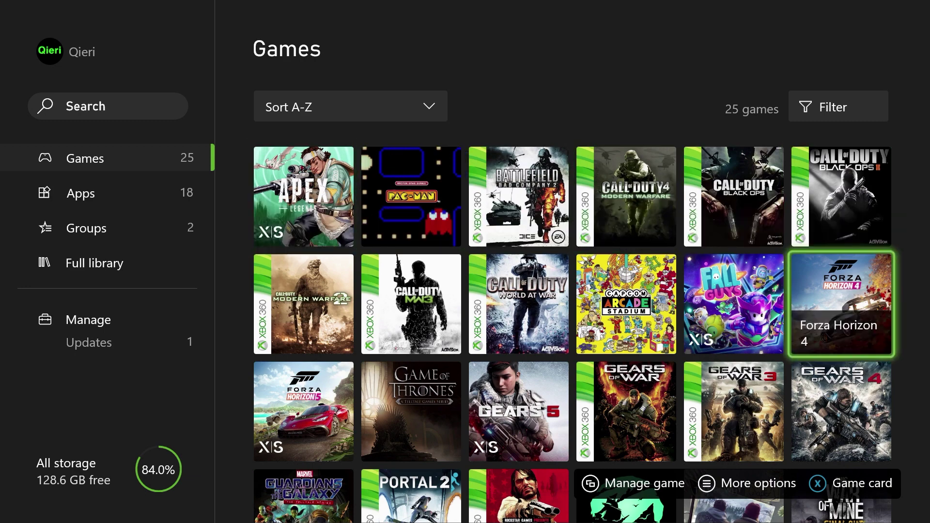
key("Left")
key("Left")
key("Up")
key("Left")
key("Left")
key("Left")
key("Down")
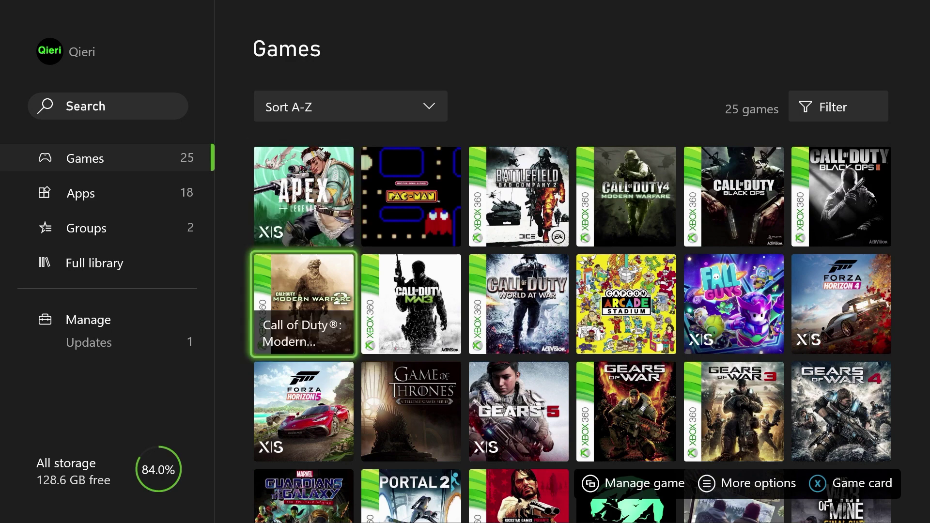
key("Down")
key("Up")
key("Up")
key("Right")
key("Right")
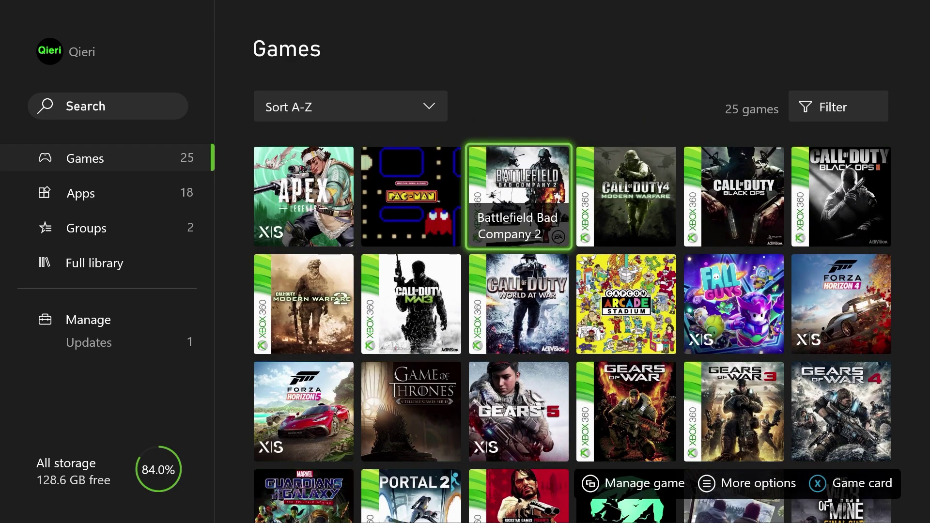
key("Down")
key("Down")
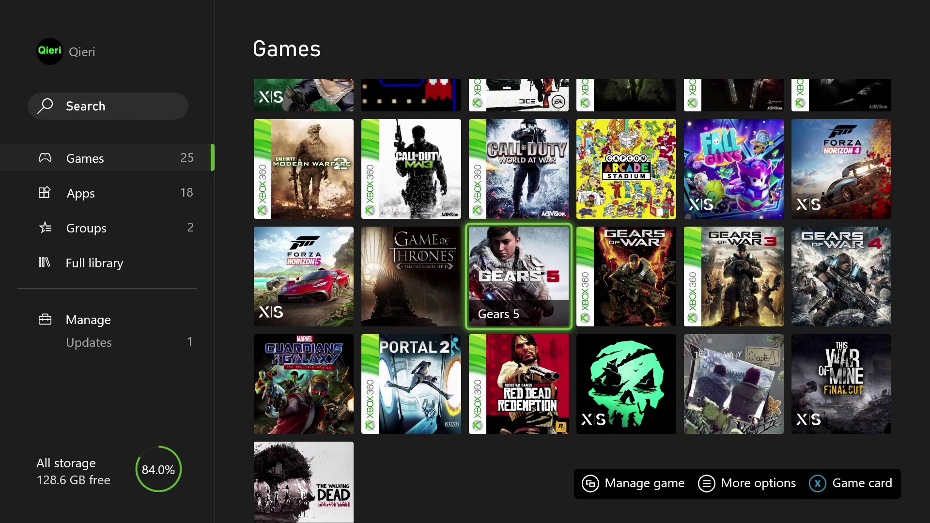
key("Right")
key("Left")
key("Left")
key("Right")
key("Right")
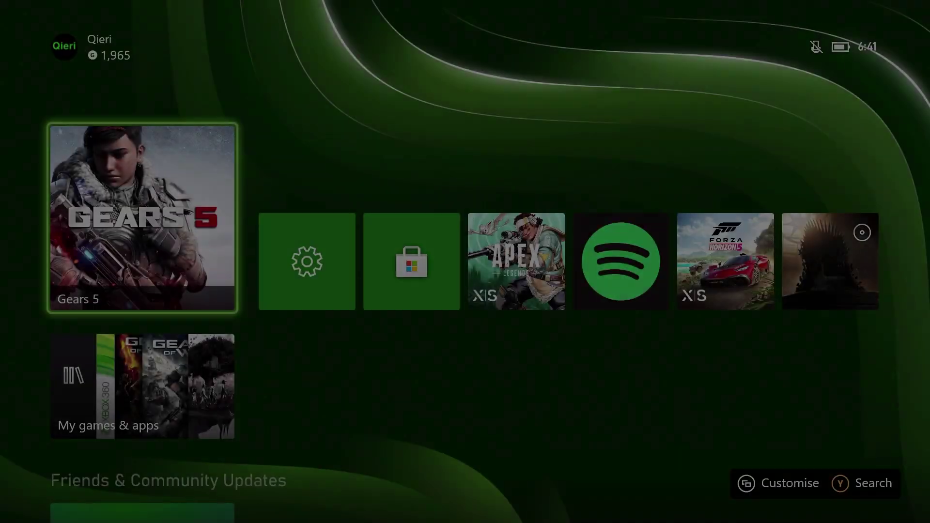
Open the Error fix club page from the Home screen's community sections.
key("Down")
key("Down")
key("Down")
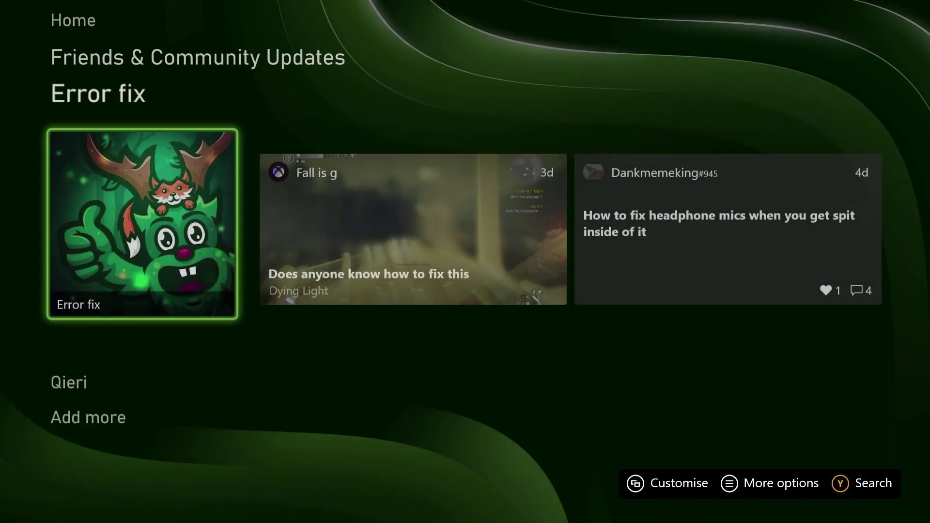
key("Return")
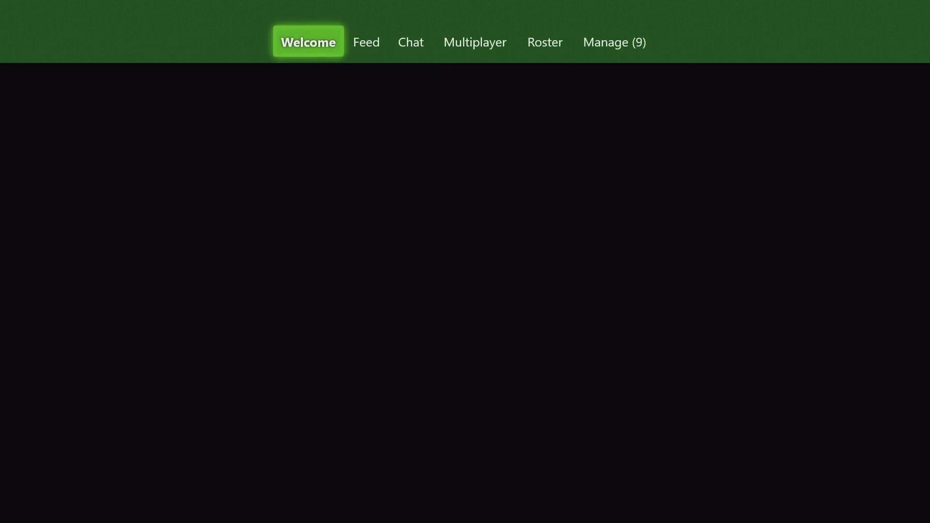